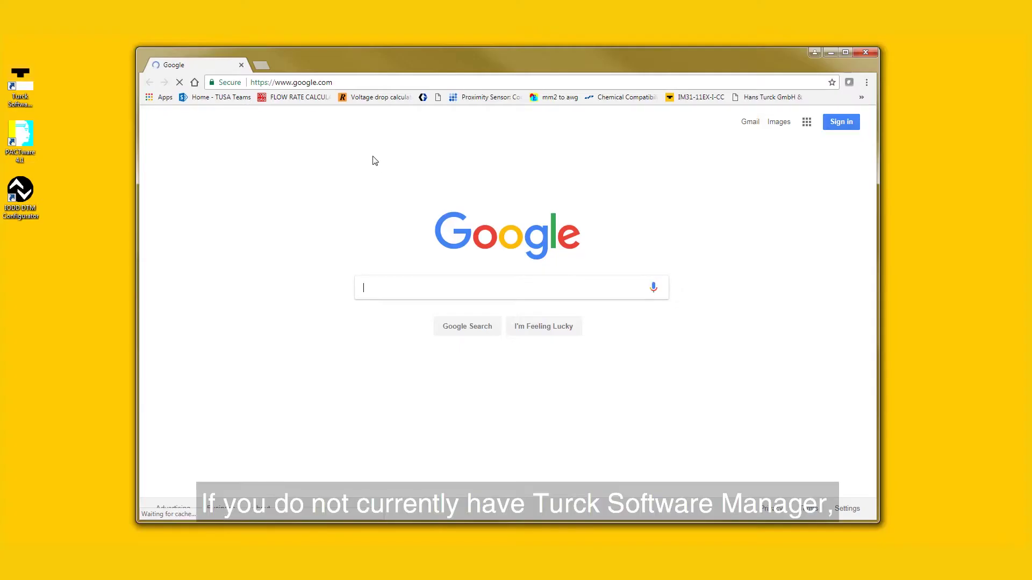
left_click(300, 83)
type("www.")
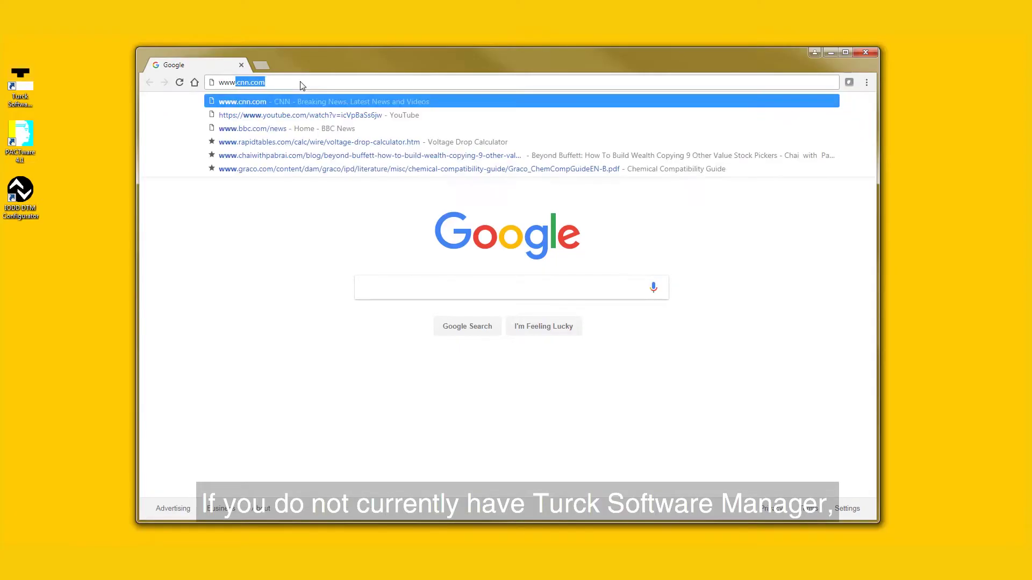
type("turck.")
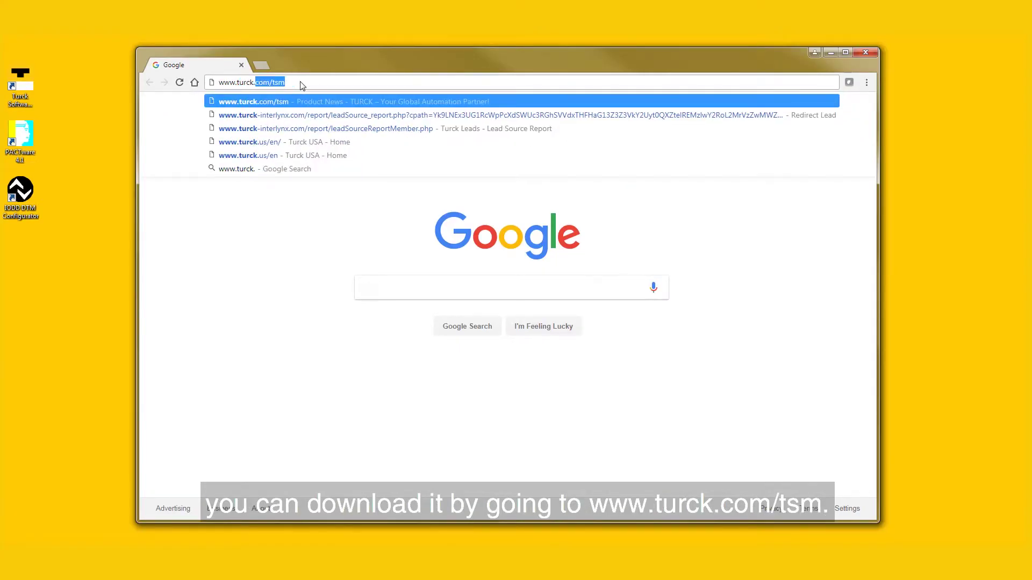
type("com/ts")
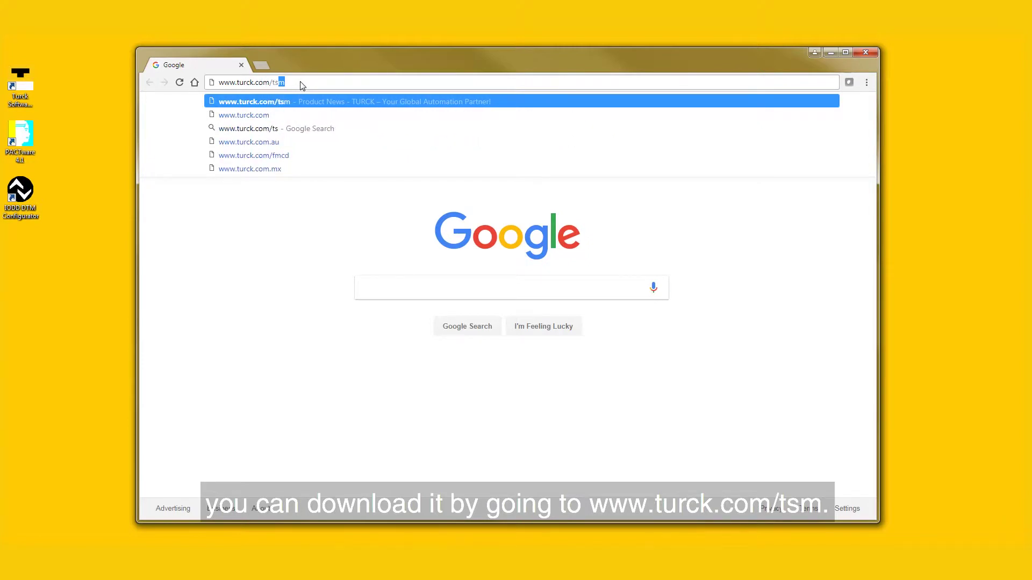
type("m")
key("Return")
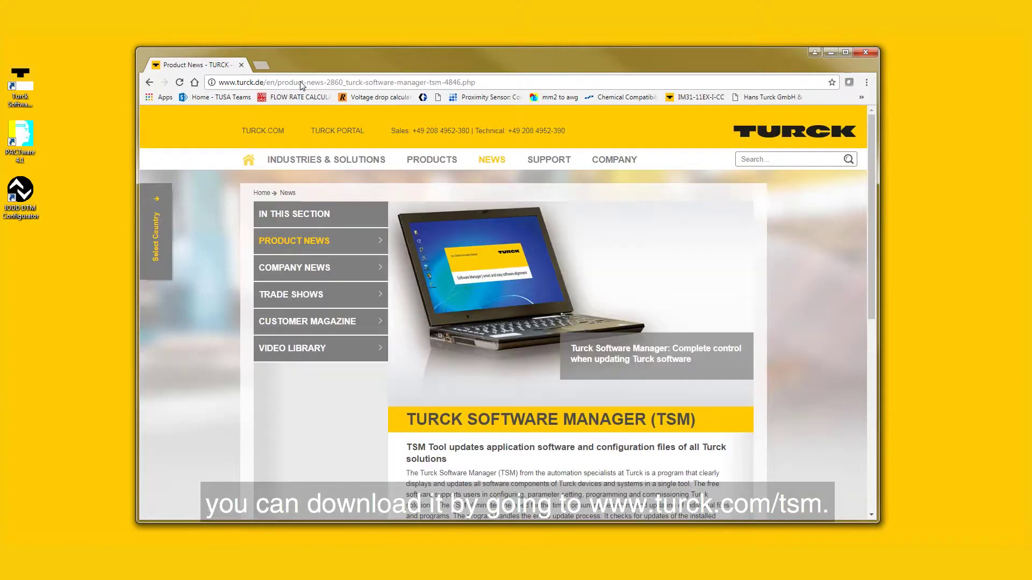
scroll(376, 191, "down", 10)
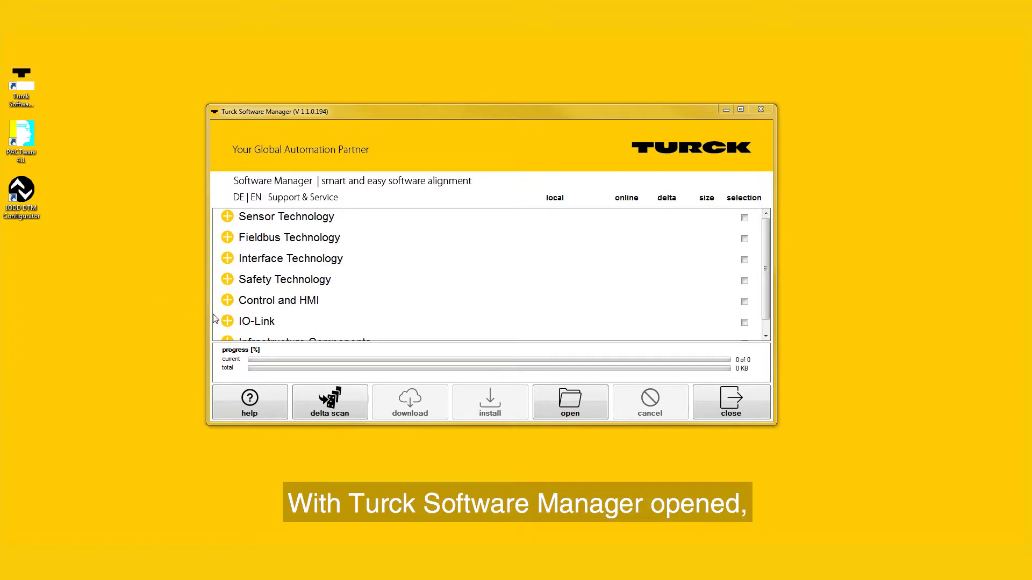
- Mark the IO-Link group's DTM for fieldbus I/O systems and download it (144 MB)
left_click(228, 323)
scroll(299, 313, "down", 3)
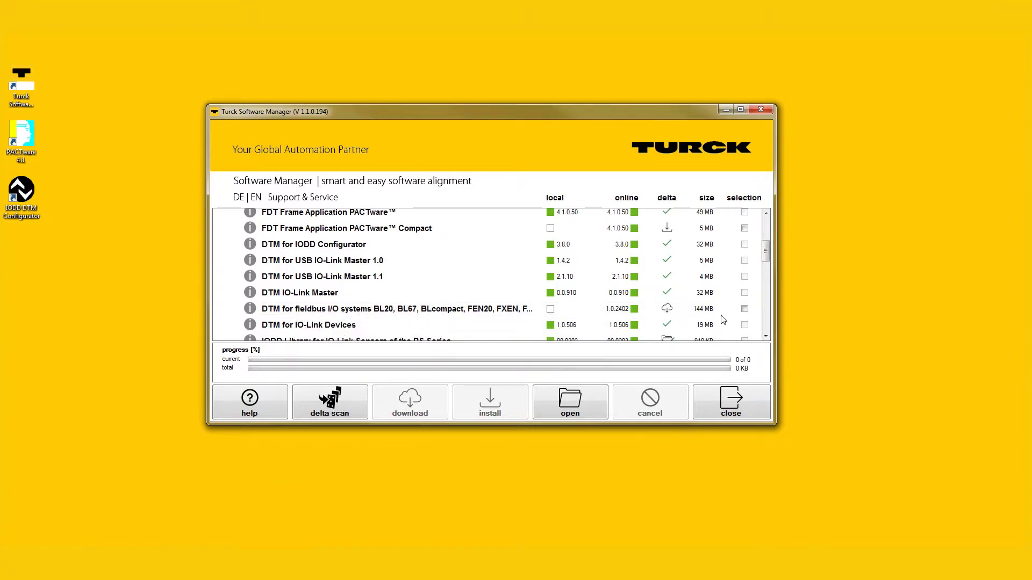
left_click(744, 309)
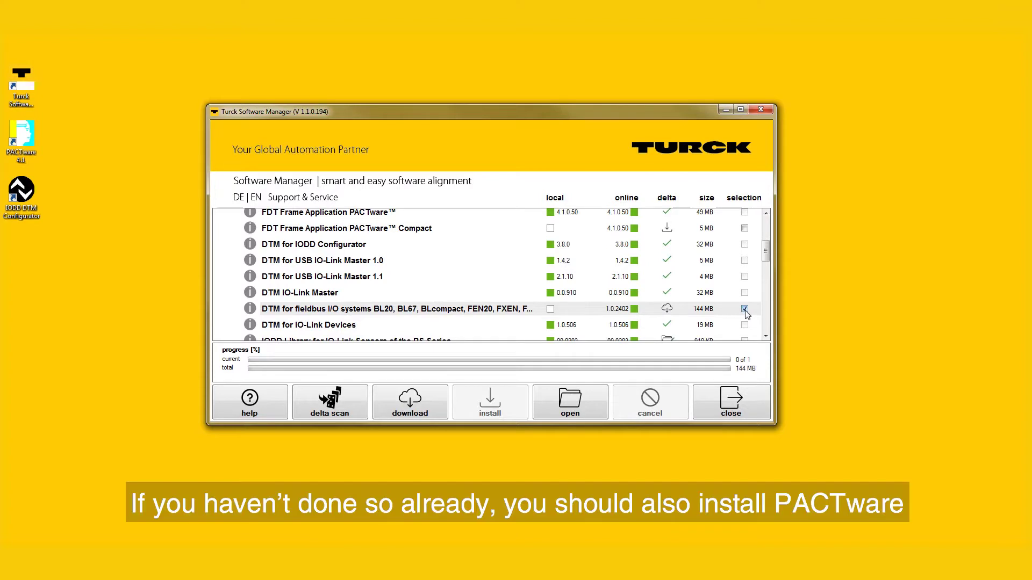
scroll(430, 268, "up", 2)
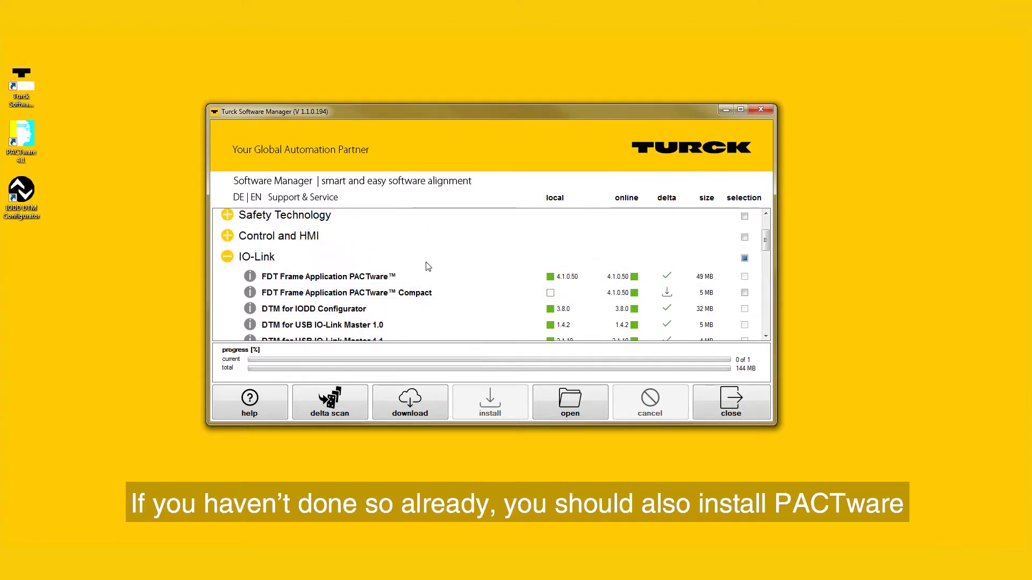
scroll(365, 281, "down", 2)
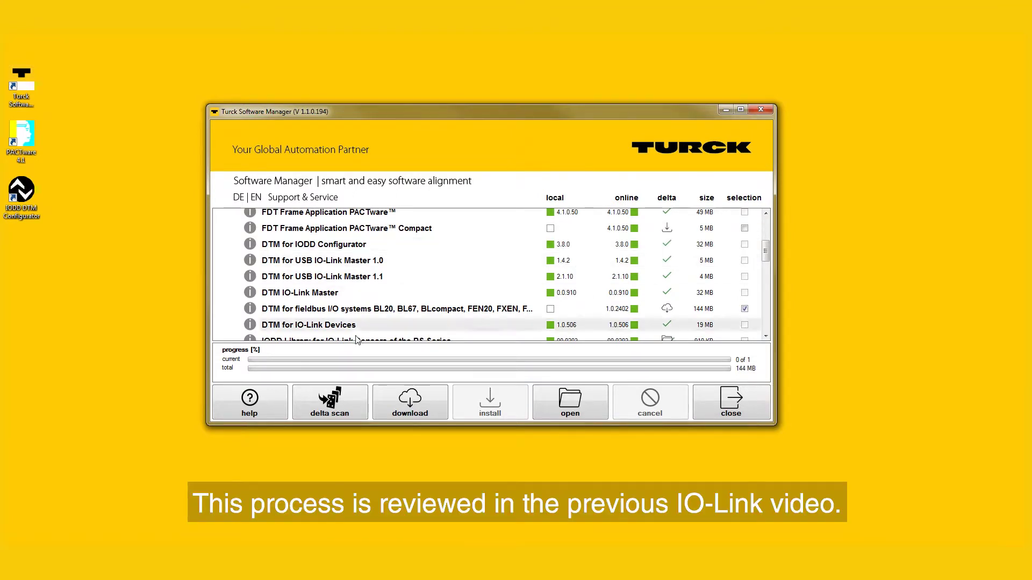
left_click(394, 411)
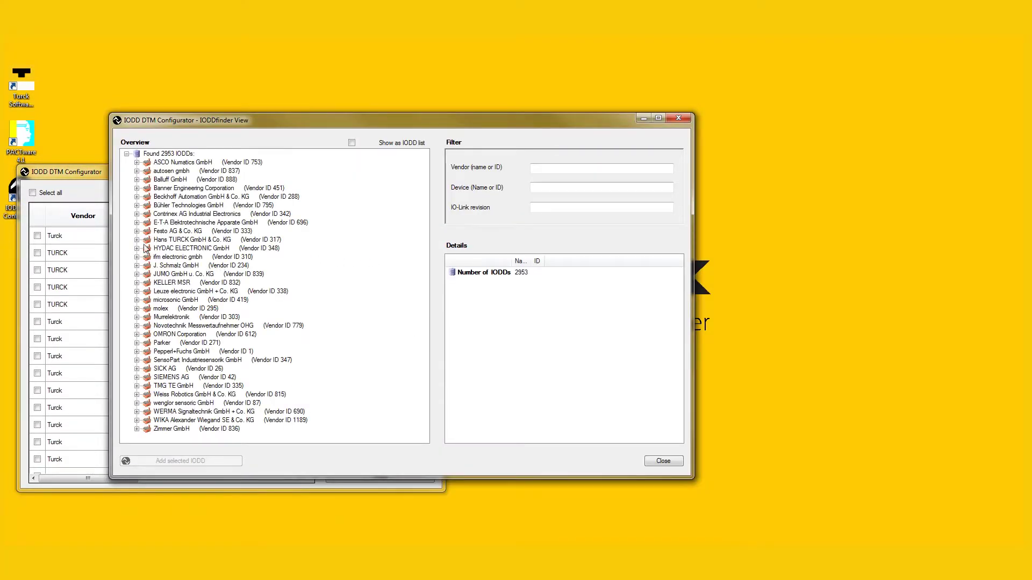
- In IODDfinder, browse Hans TURCK > BCT10-S30 > IO-Link 1.1 to version V01.0009
left_click(137, 241)
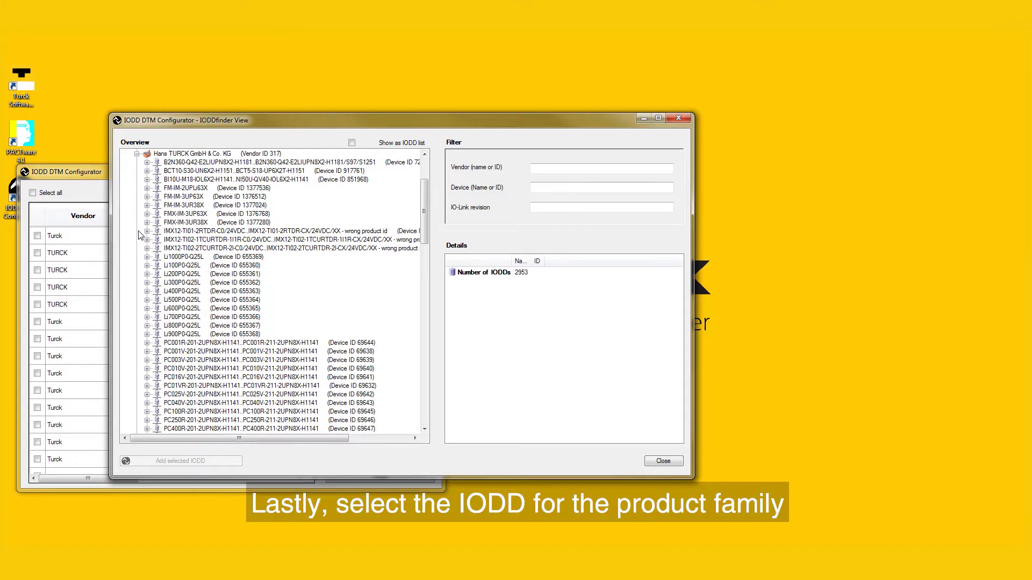
left_click(147, 170)
left_click(157, 181)
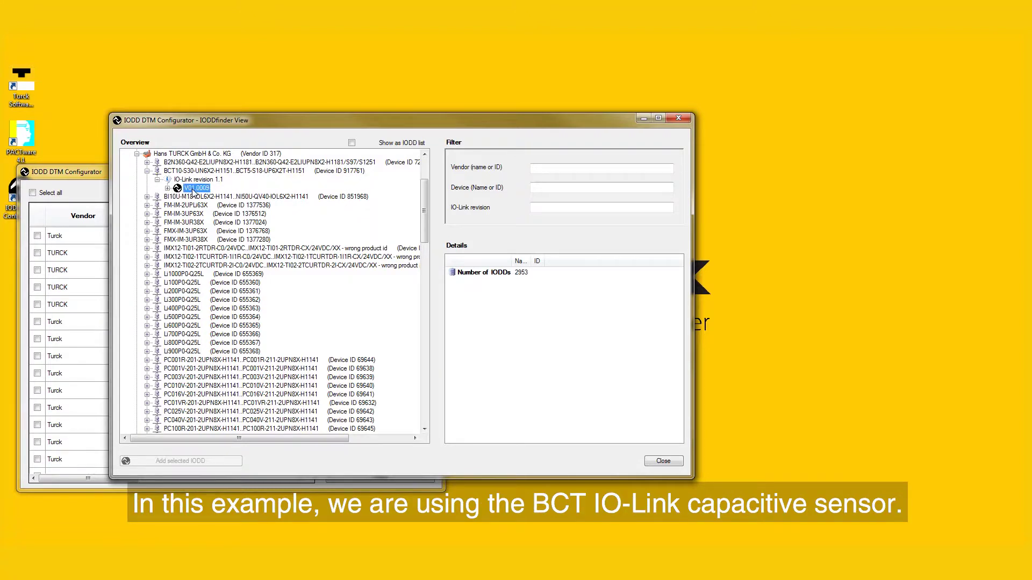
double_click(195, 189)
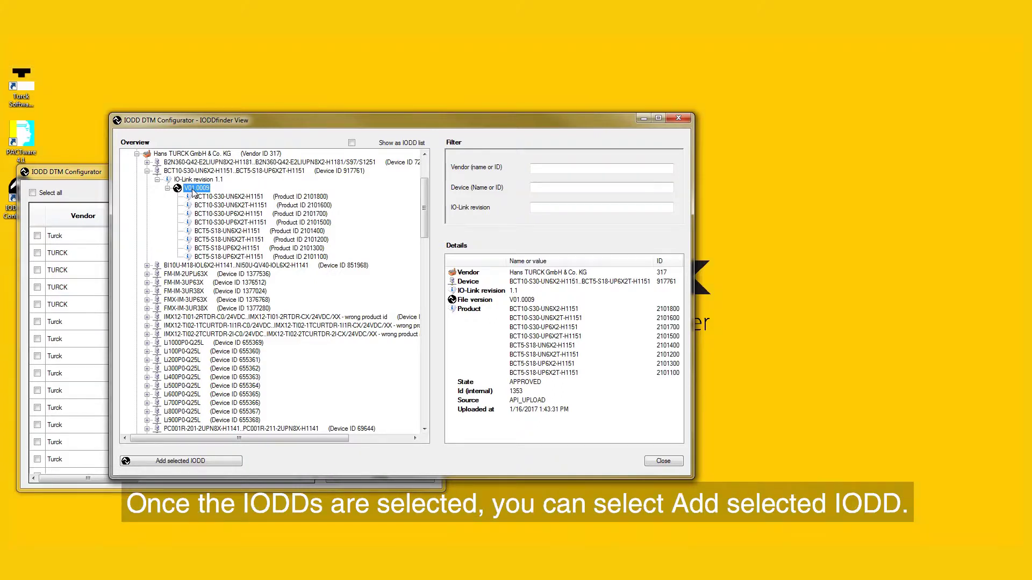
- Add the selected BCT IODD, accepting the FDT warning and overwrite prompt
left_click(226, 462)
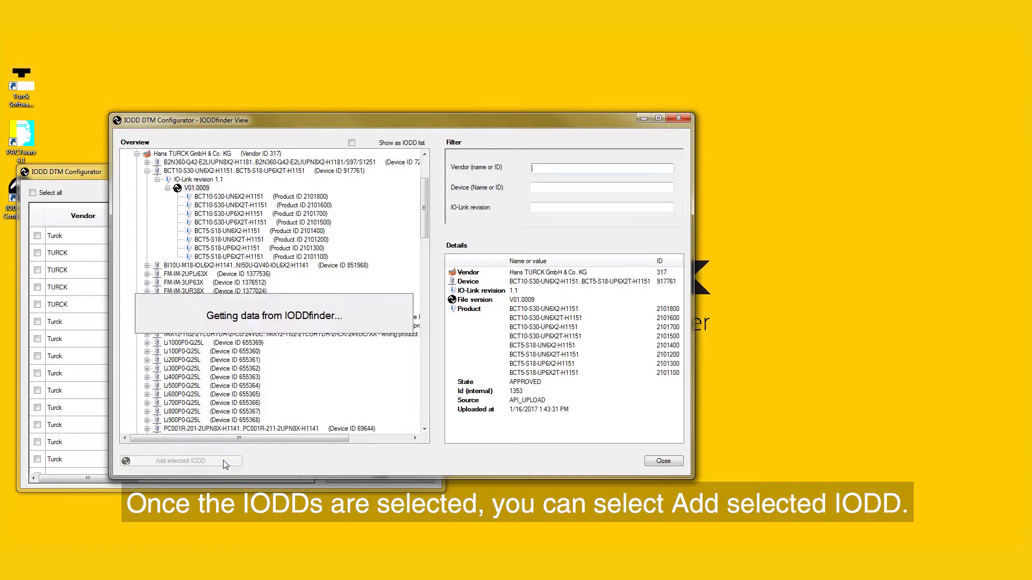
left_click(580, 325)
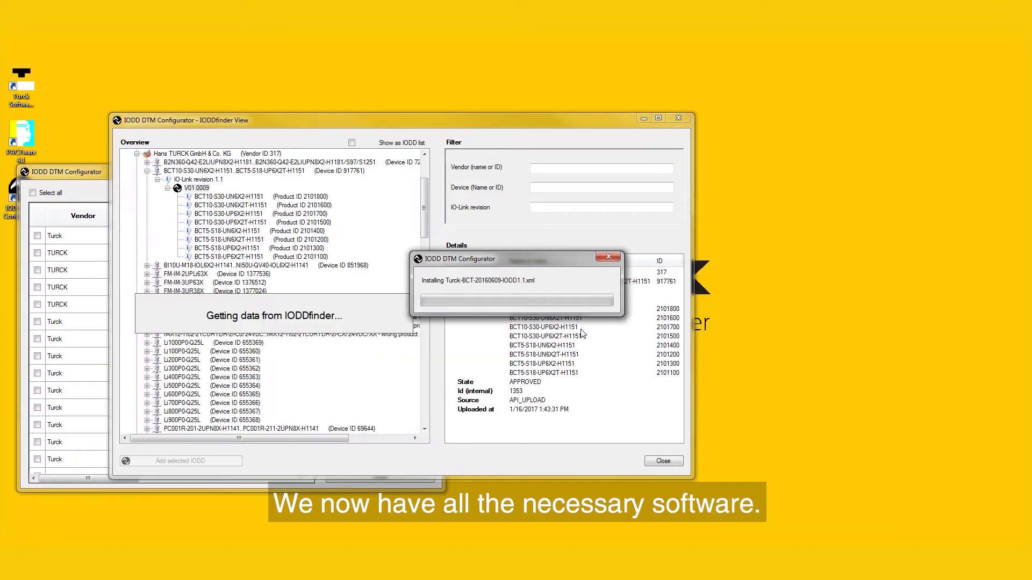
left_click(556, 327)
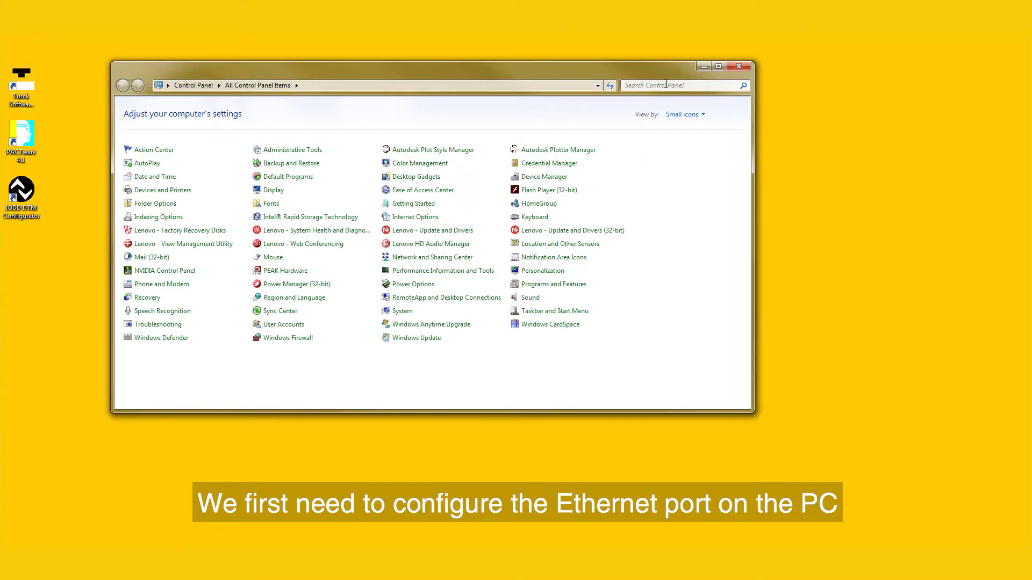
- Open Local Area Connection 3's TCP/IPv4 properties to set static address 192.168.1.200/255.255.255.0
left_click(666, 84)
type("ne")
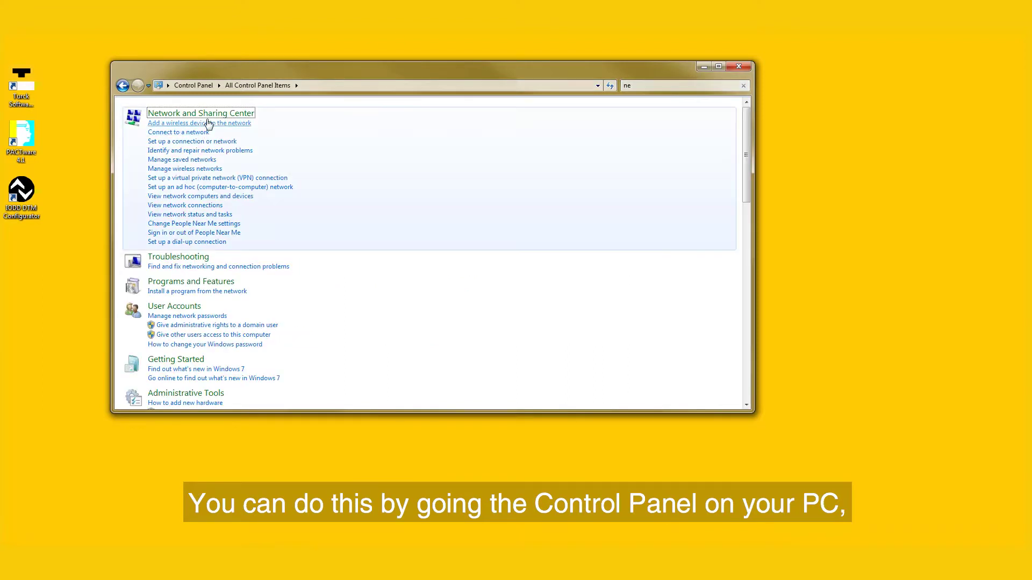
left_click(206, 113)
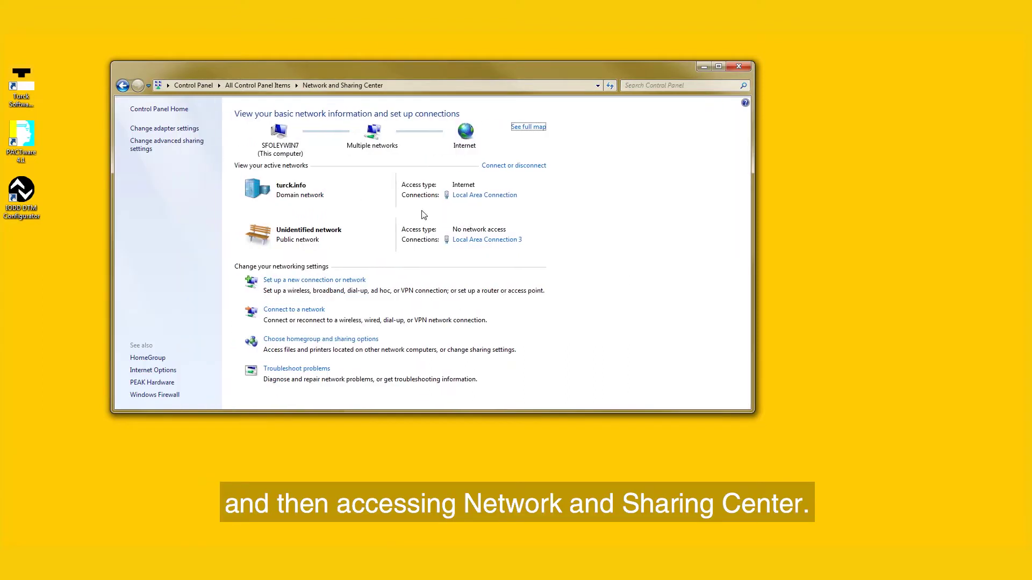
left_click(506, 242)
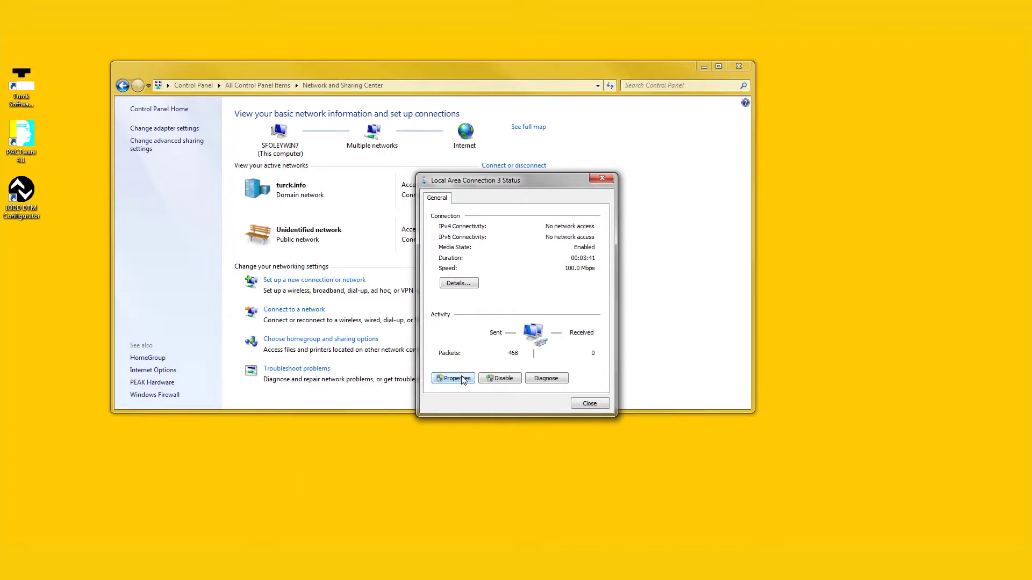
left_click(462, 380)
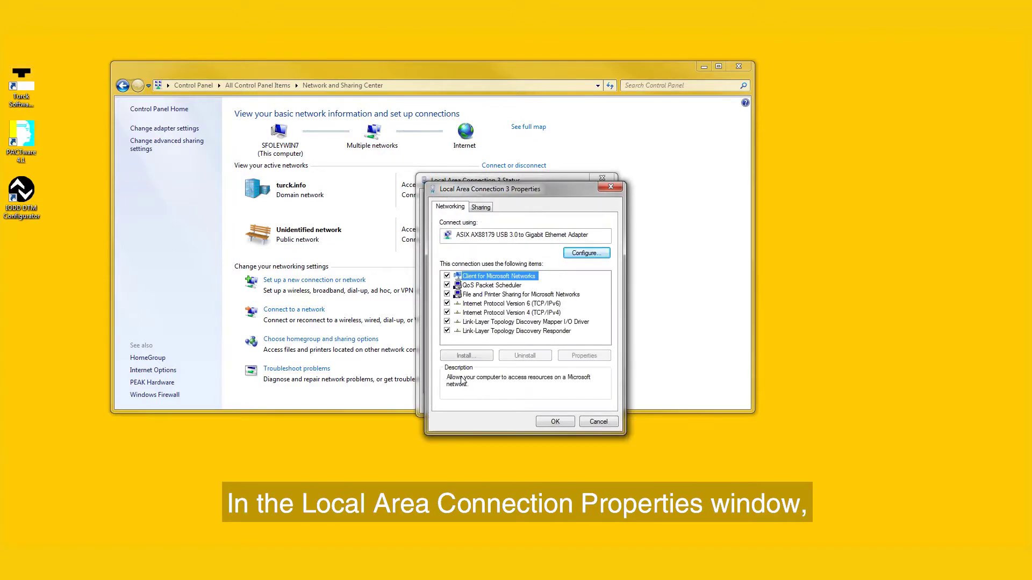
left_click(497, 314)
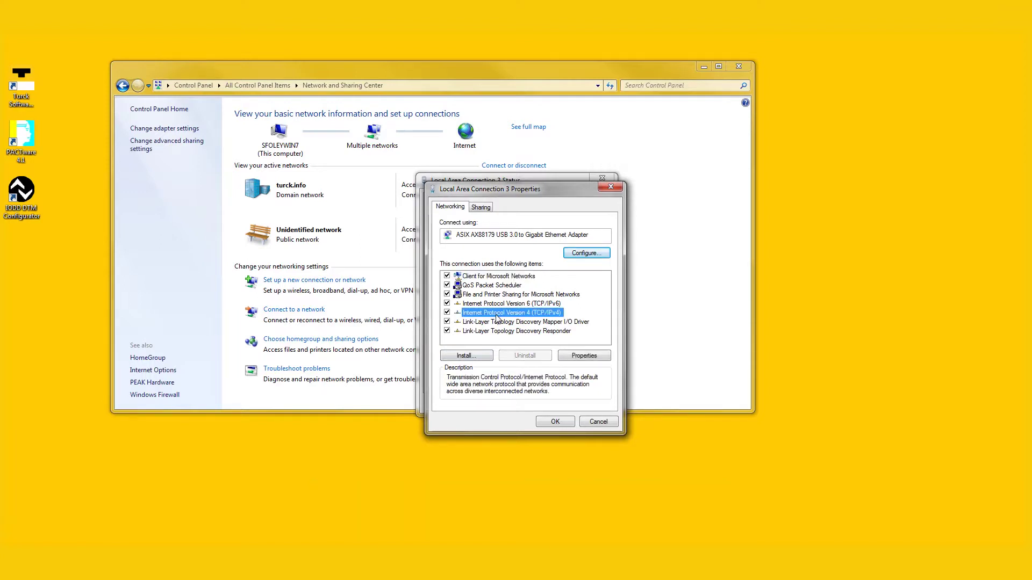
left_click(585, 357)
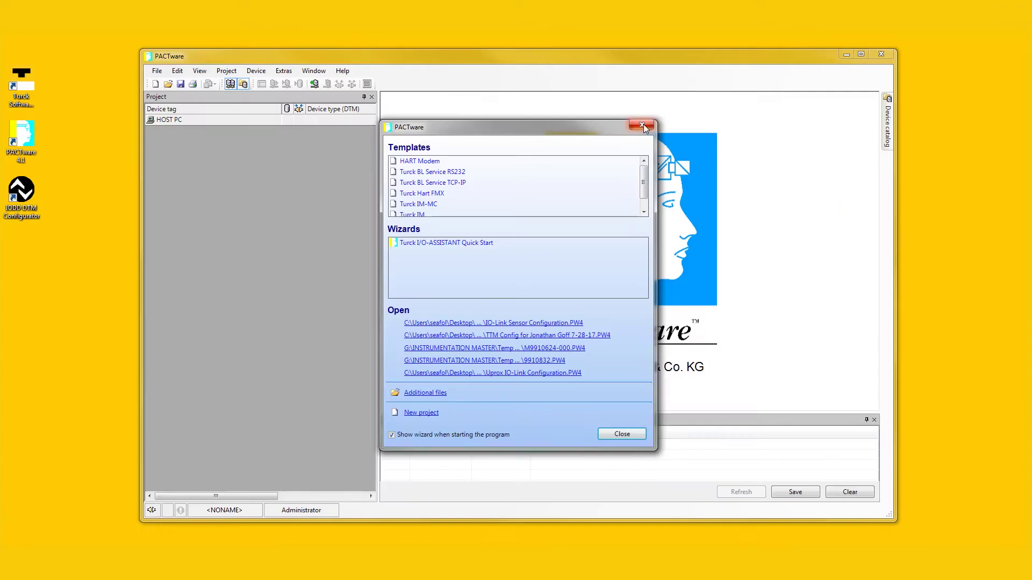
- Add a BL Service Ethernet connection to the PACTware project
left_click(255, 74)
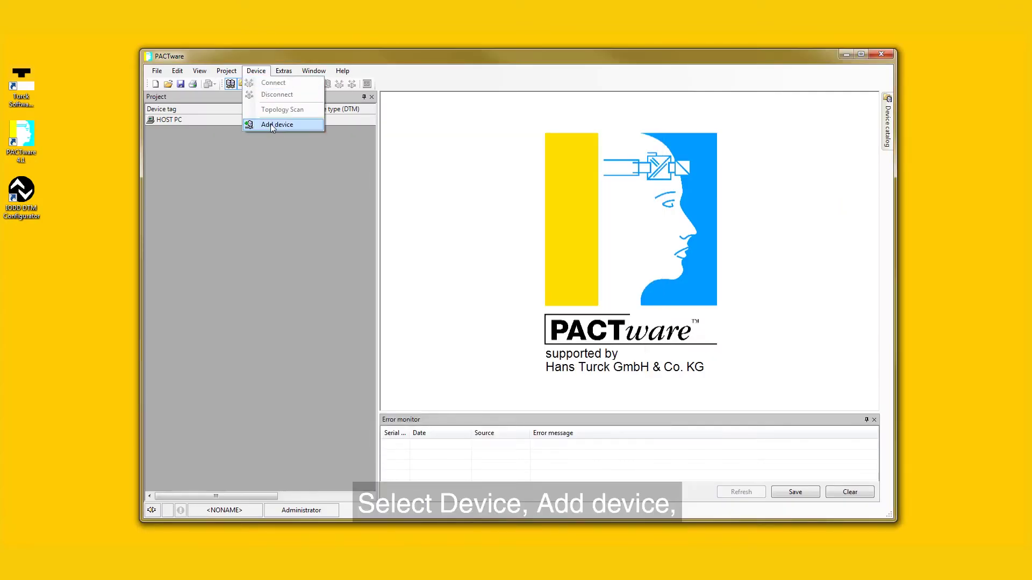
left_click(271, 126)
left_click(347, 228)
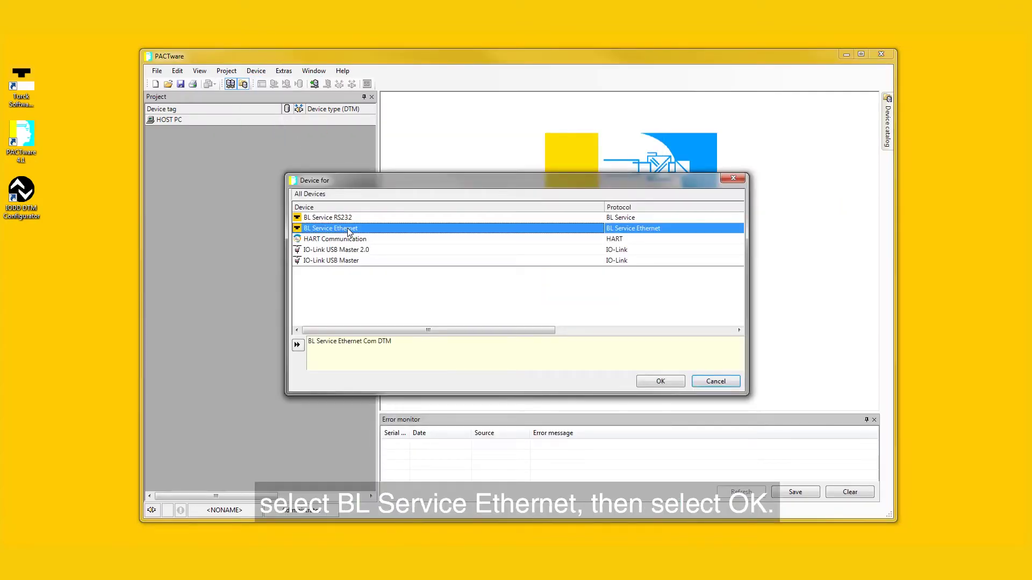
left_click(656, 382)
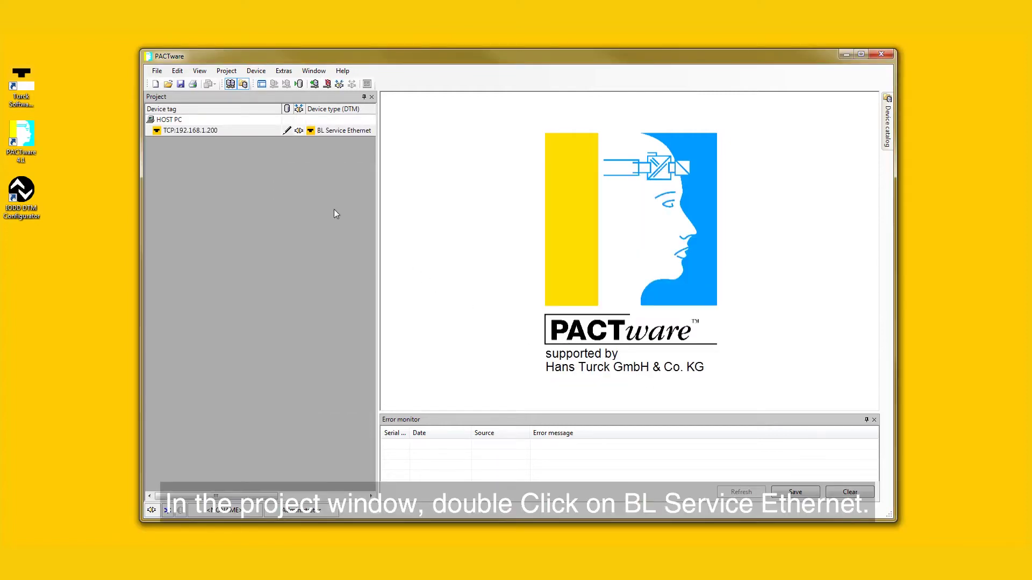
- Scan Local Area Connection 3 and add the found TBEN-L5-8IOL master to the project
double_click(205, 129)
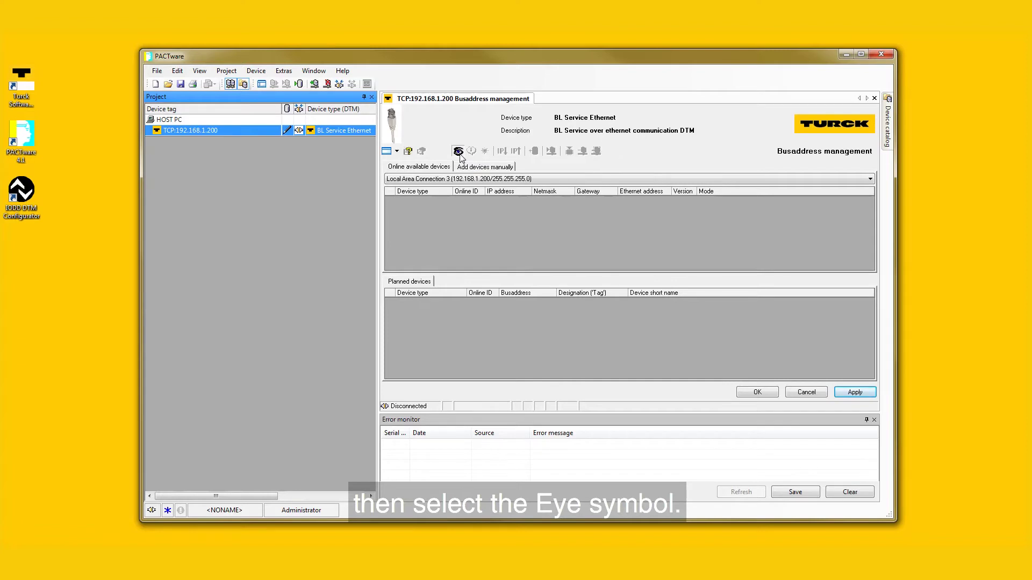
left_click(463, 178)
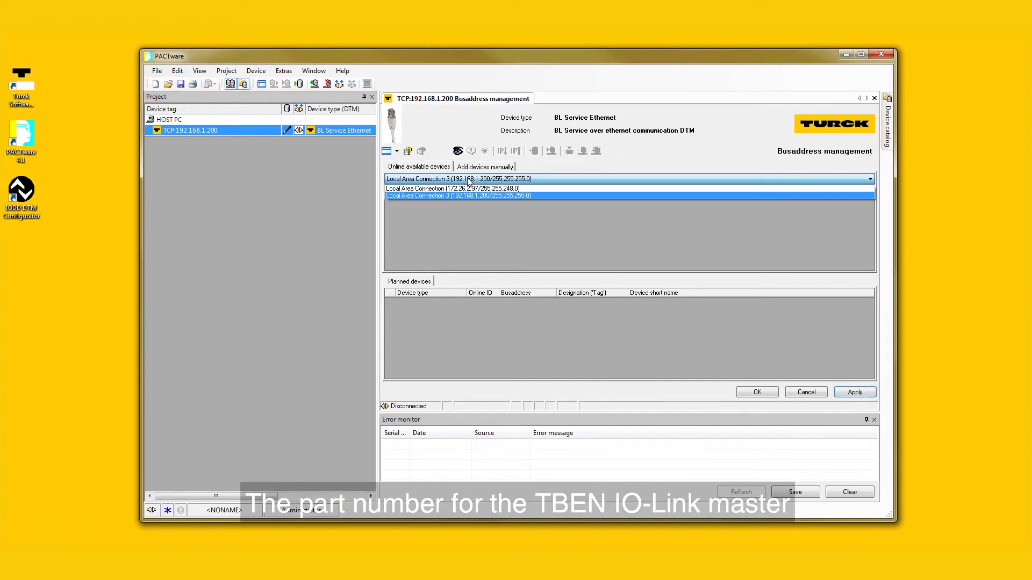
left_click(466, 196)
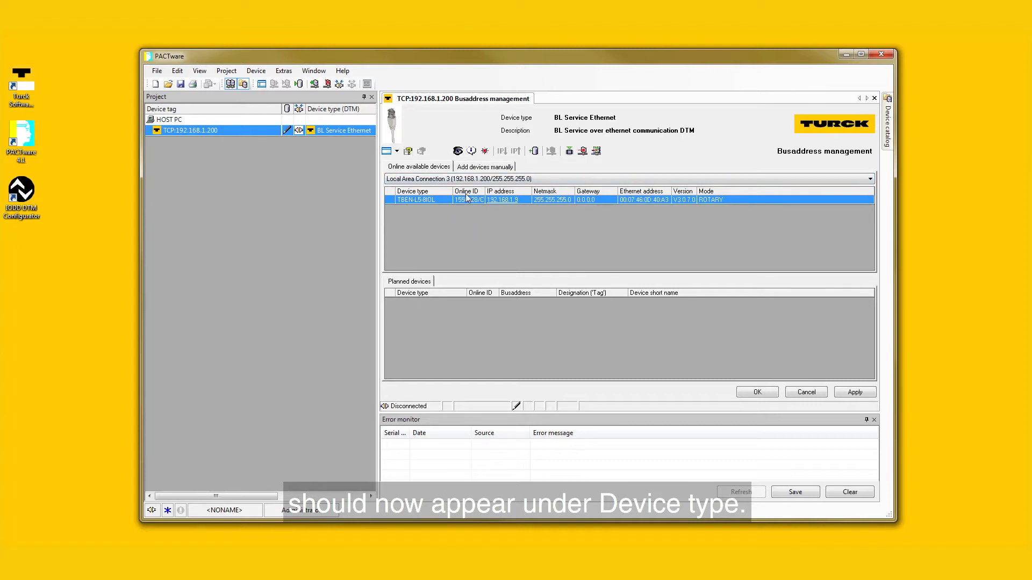
left_click(533, 152)
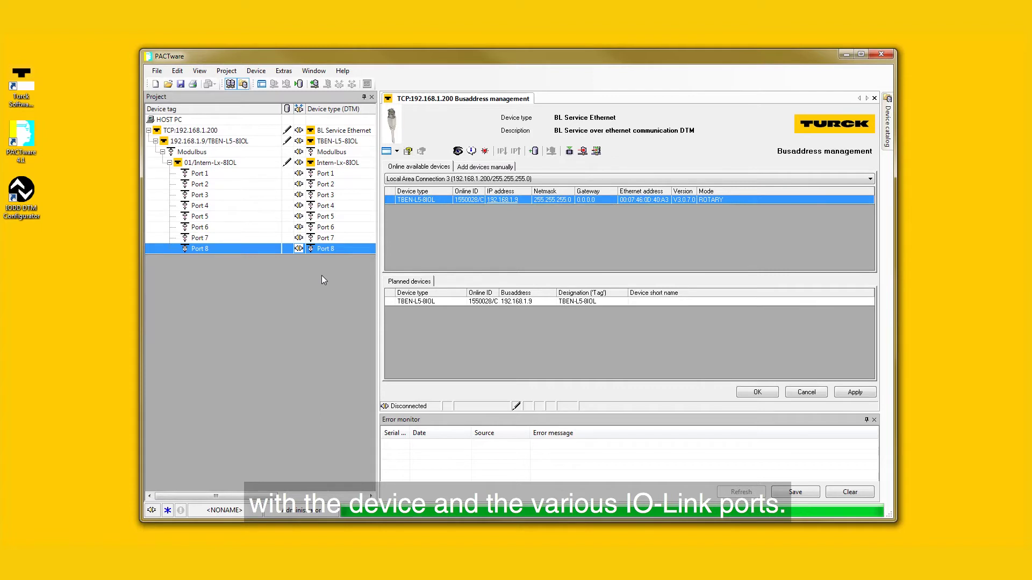
- Add the BCT IODD1.1 sensor under Port 7 of the TBEN-L5-8IOL master
right_click(274, 237)
left_click(391, 340)
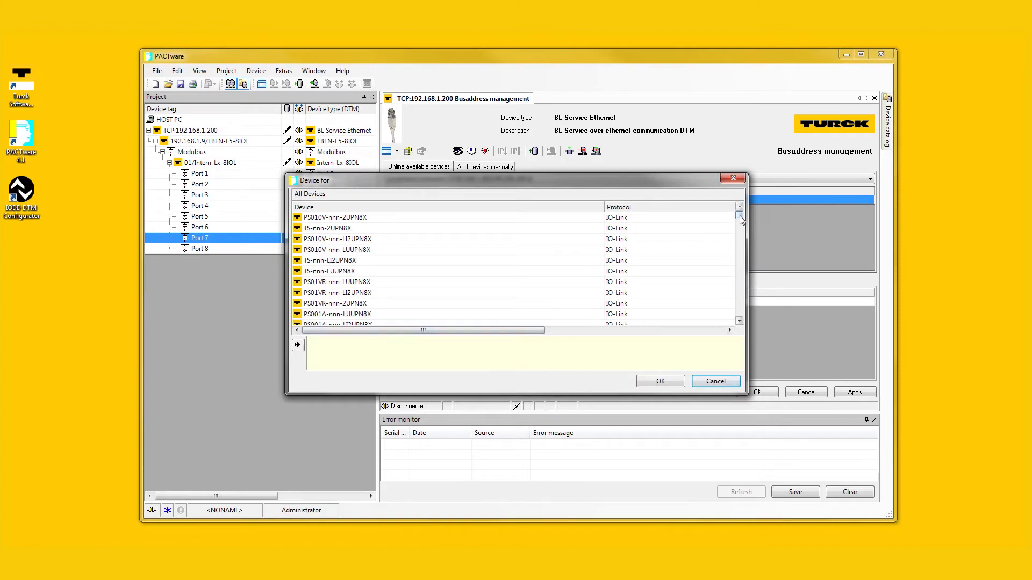
left_click_drag(740, 219, 739, 307)
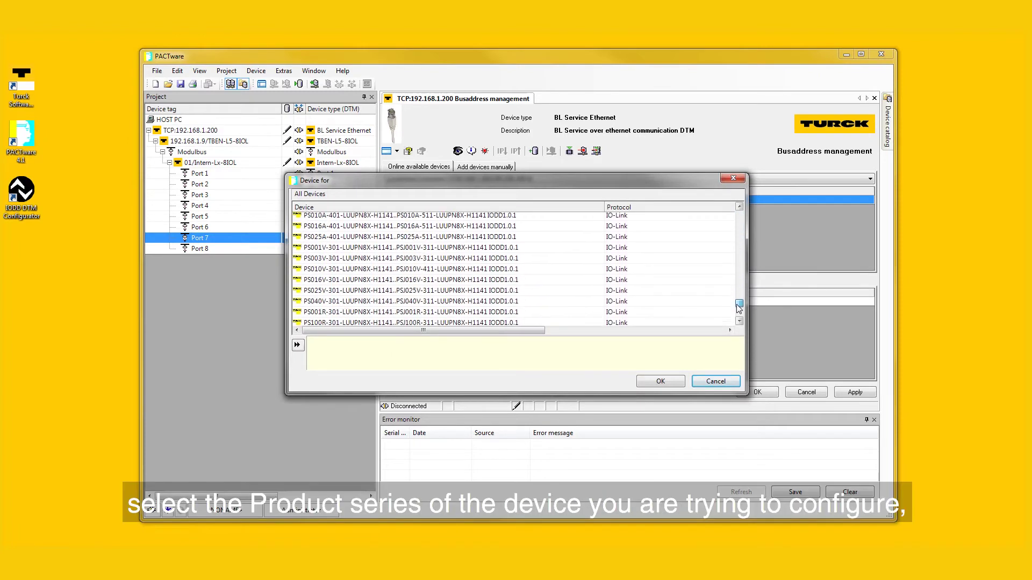
left_click_drag(739, 307, 740, 313)
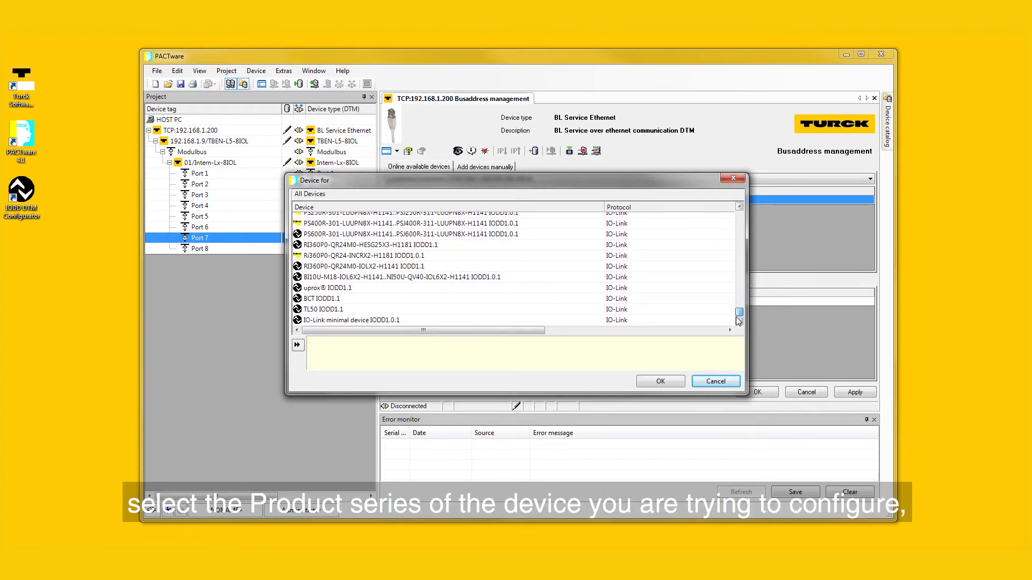
left_click(330, 300)
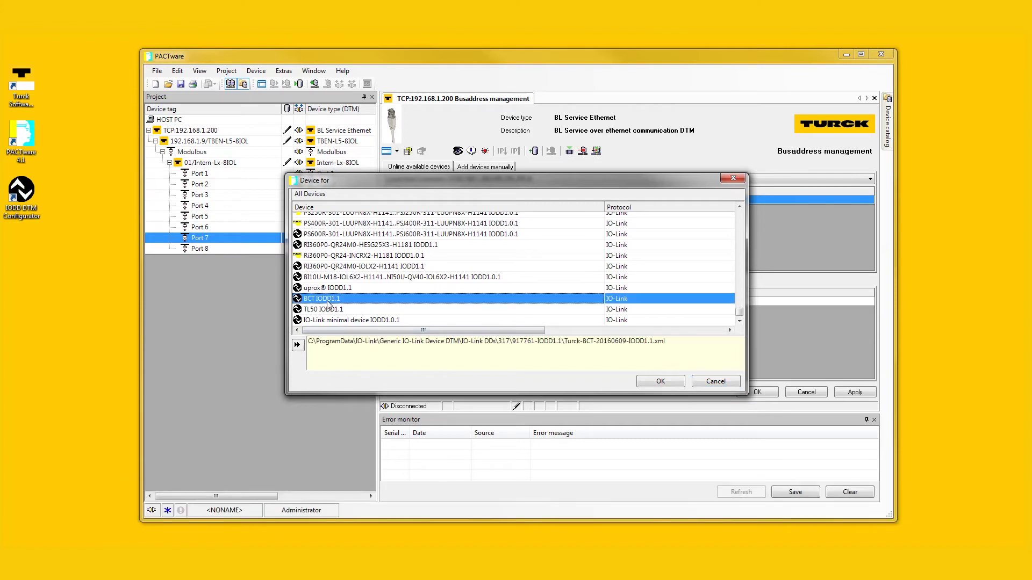
left_click(657, 383)
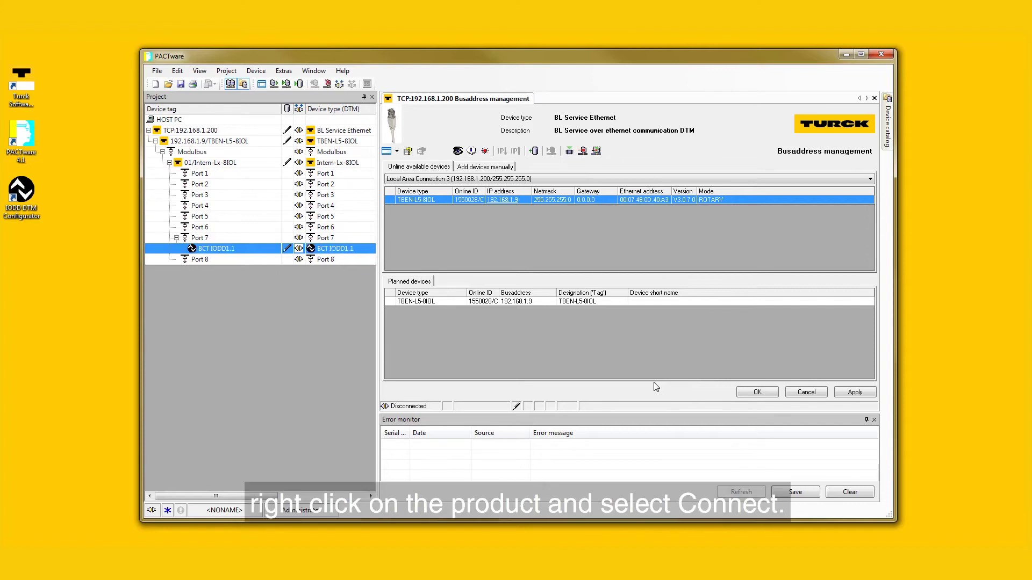
- Connect the BCT IODD1.1 sensor online and open its parameter settings
right_click(331, 249)
left_click(370, 260)
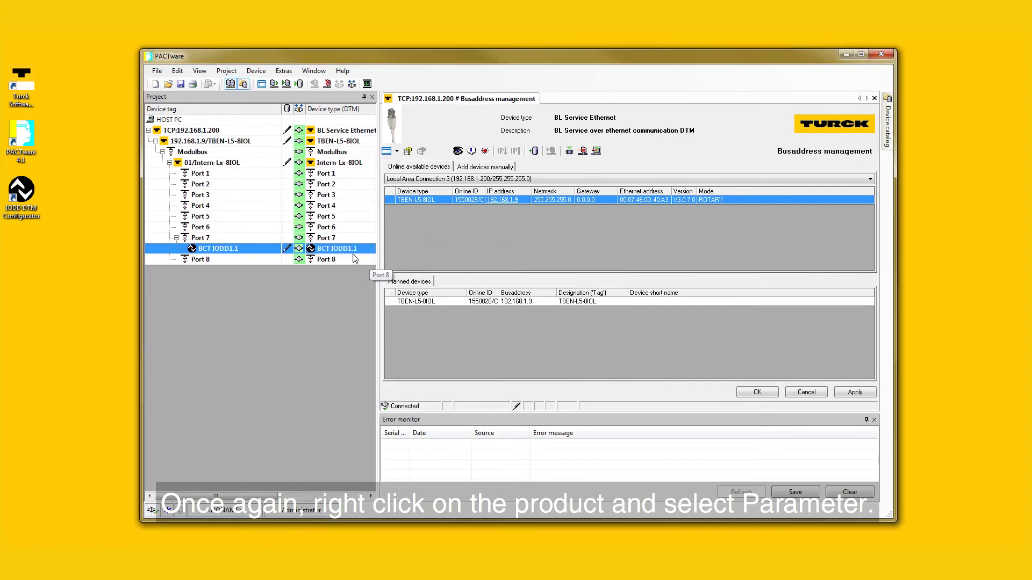
right_click(350, 249)
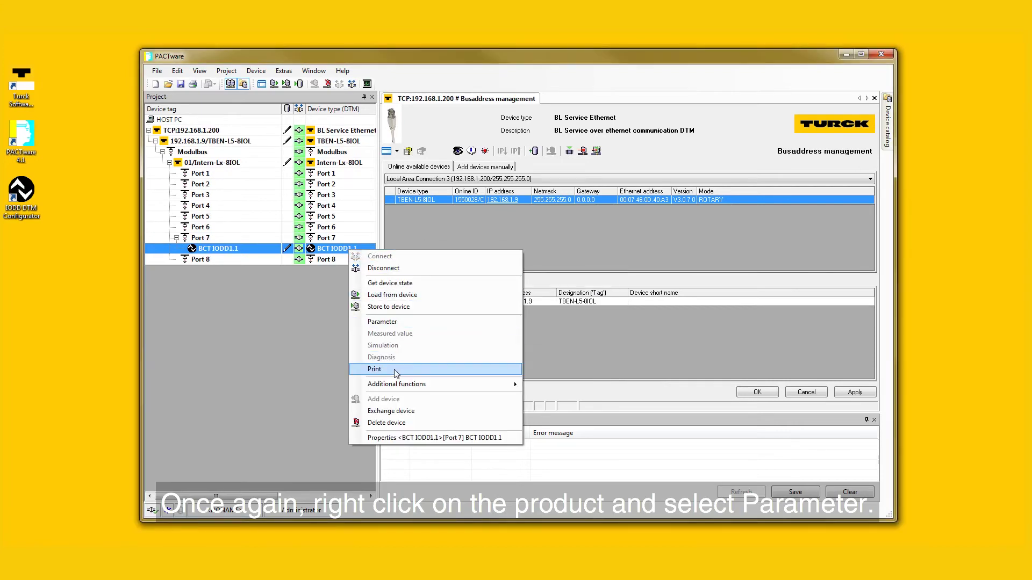
left_click(395, 325)
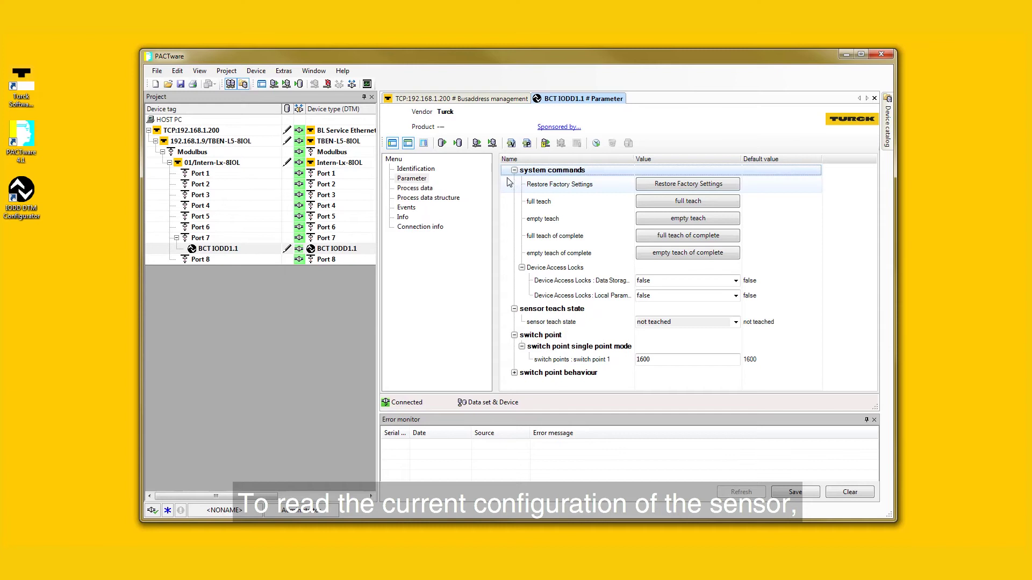
- Read the BCT sensor values, switch output function to normally close, and write it to the device
left_click(476, 146)
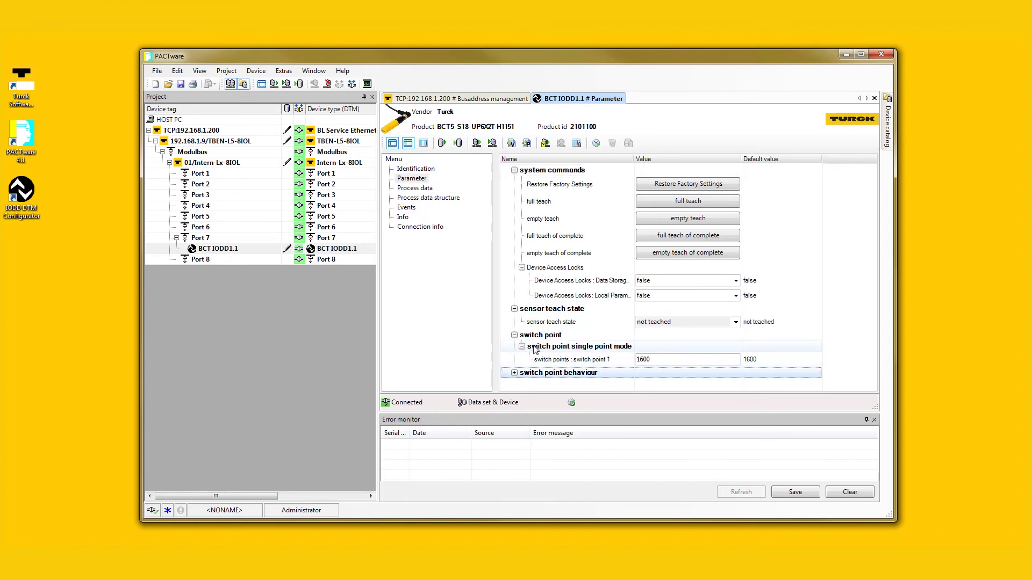
left_click(515, 373)
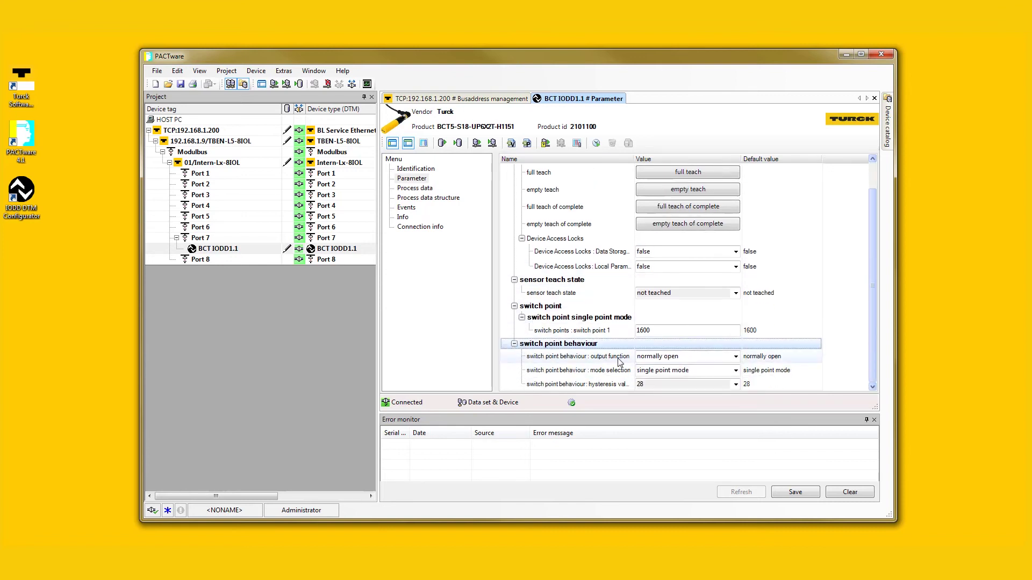
left_click(735, 356)
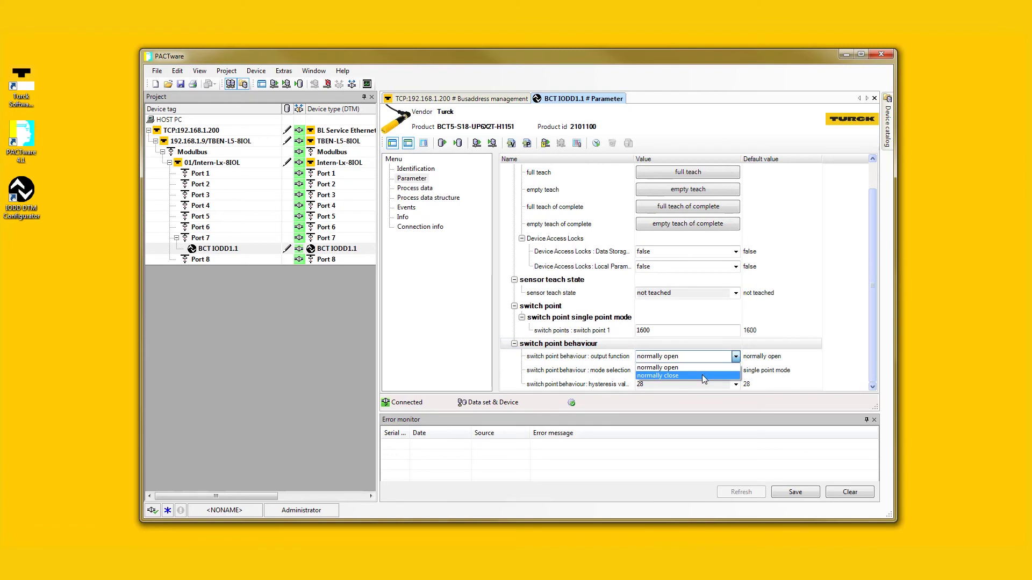
left_click(702, 376)
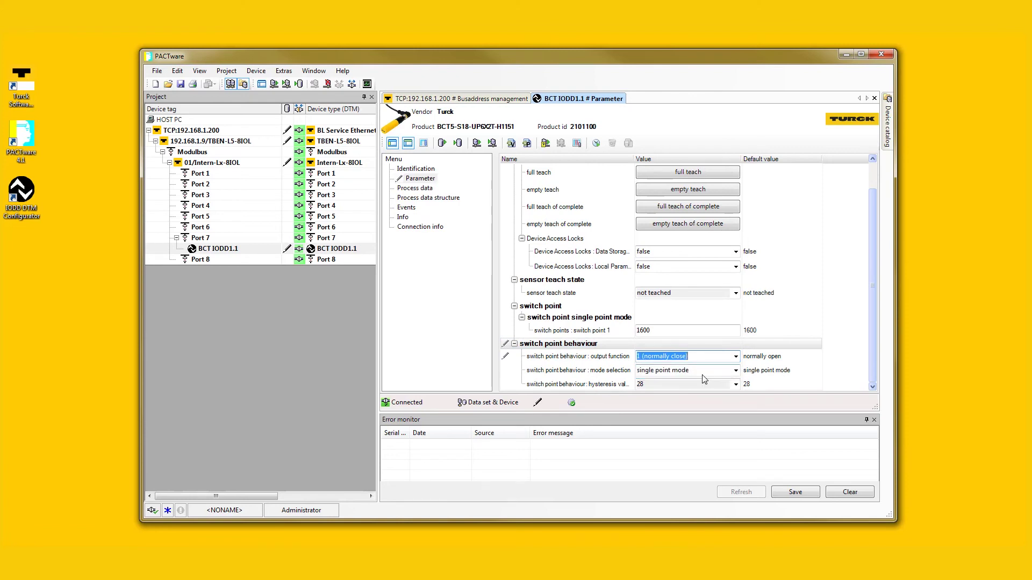
left_click(493, 144)
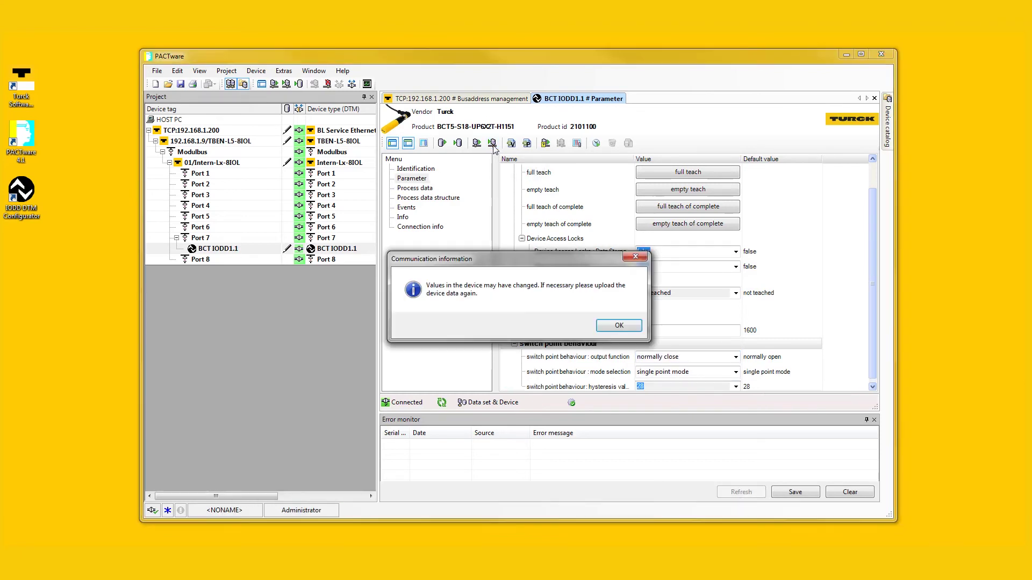
left_click(619, 324)
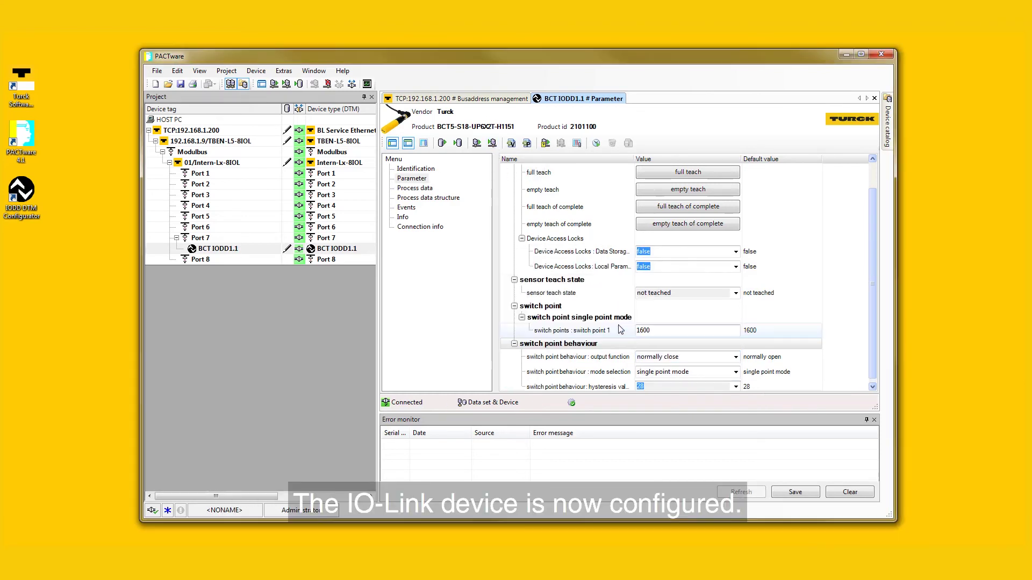